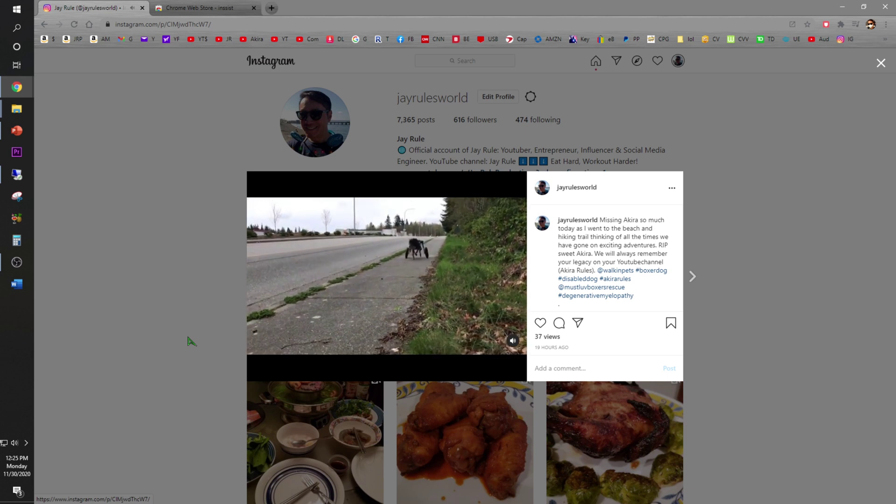
Close the Instagram dog video post and return to the Chrome Web Store inssist results.
{"action": "left_click", "coordinate": [190, 340]}
{"action": "left_click", "coordinate": [203, 8]}
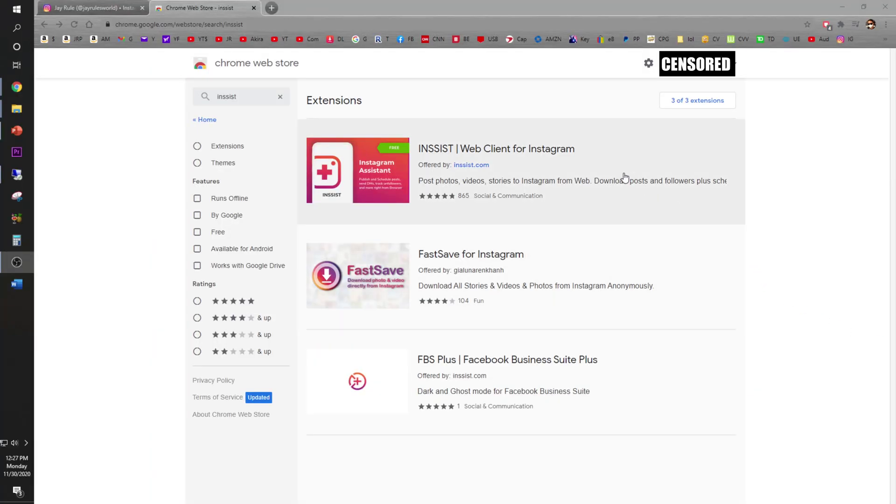
Add the INSSIST Web Client for Instagram extension to Chrome from its store page.
{"action": "left_click", "coordinate": [566, 149]}
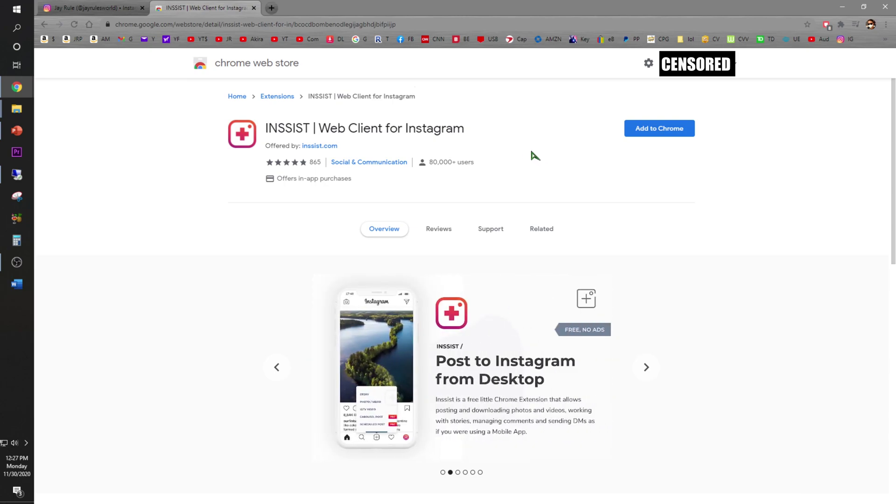
{"action": "left_click", "coordinate": [670, 135]}
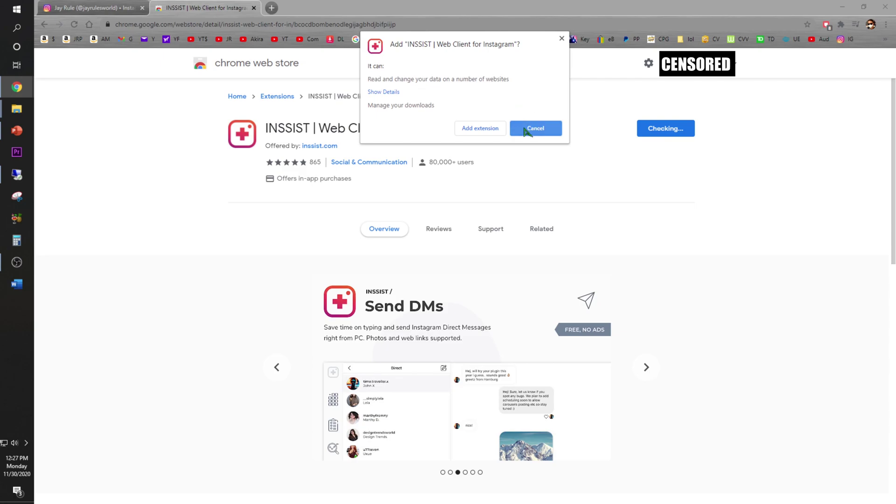
{"action": "left_click", "coordinate": [480, 128]}
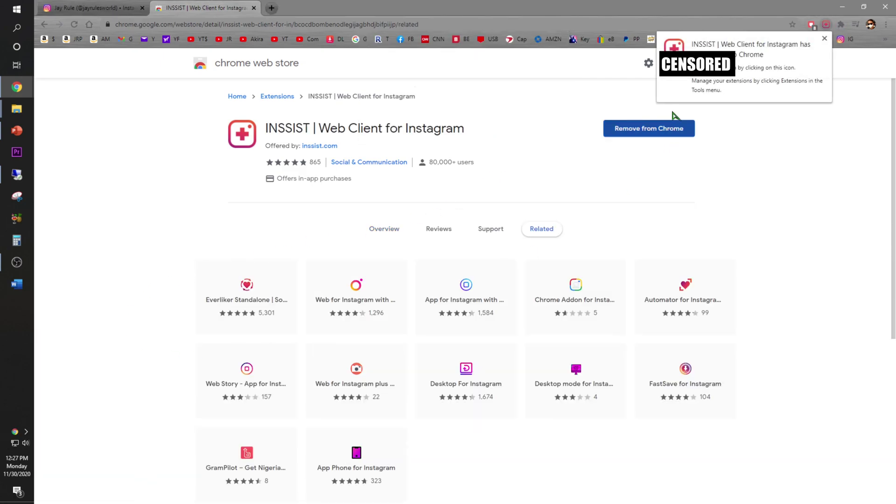
Pin INSSIST to the Chrome toolbar and launch its welcome page in a new tab.
{"action": "left_click", "coordinate": [829, 27]}
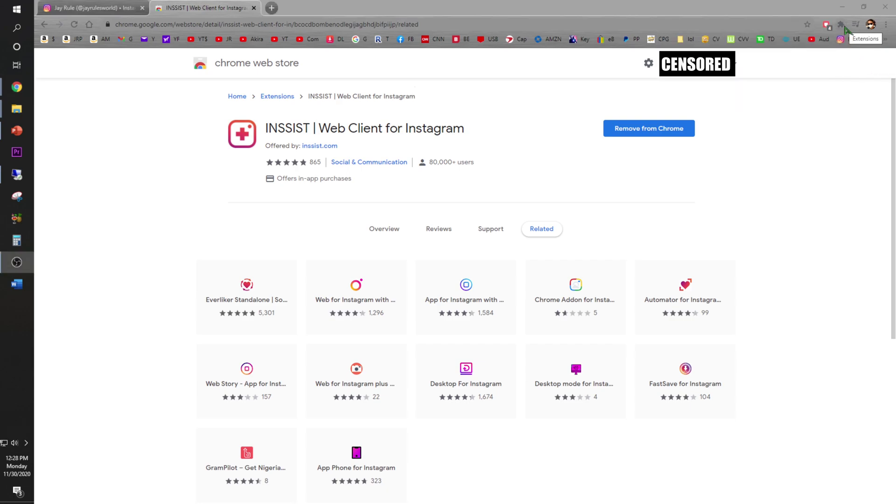
{"action": "left_click", "coordinate": [844, 29]}
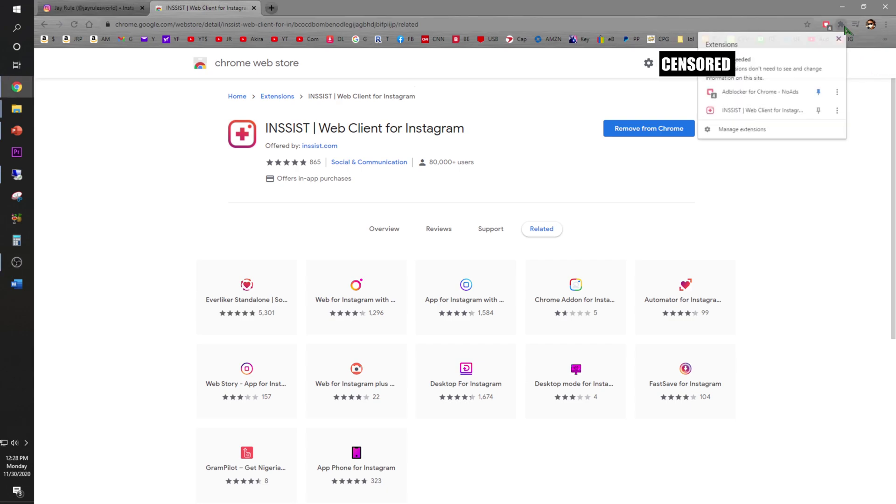
{"action": "left_click", "coordinate": [820, 112]}
{"action": "left_click", "coordinate": [809, 188]}
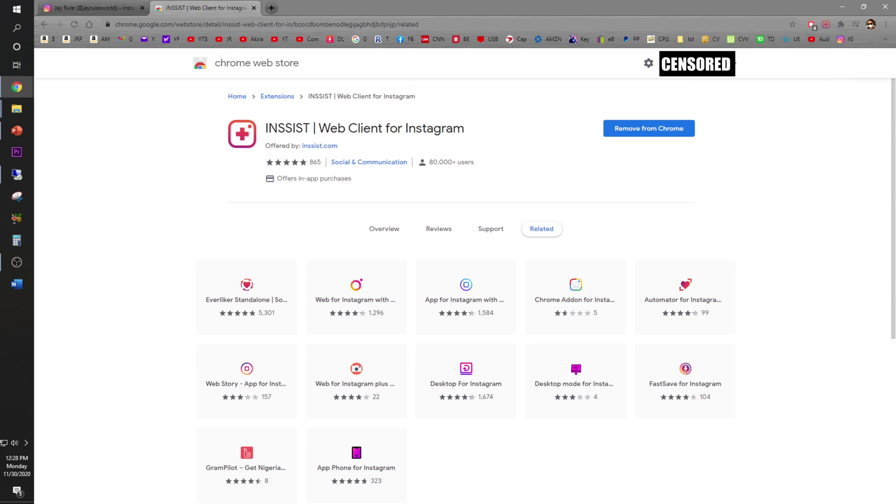
{"action": "left_click", "coordinate": [830, 28]}
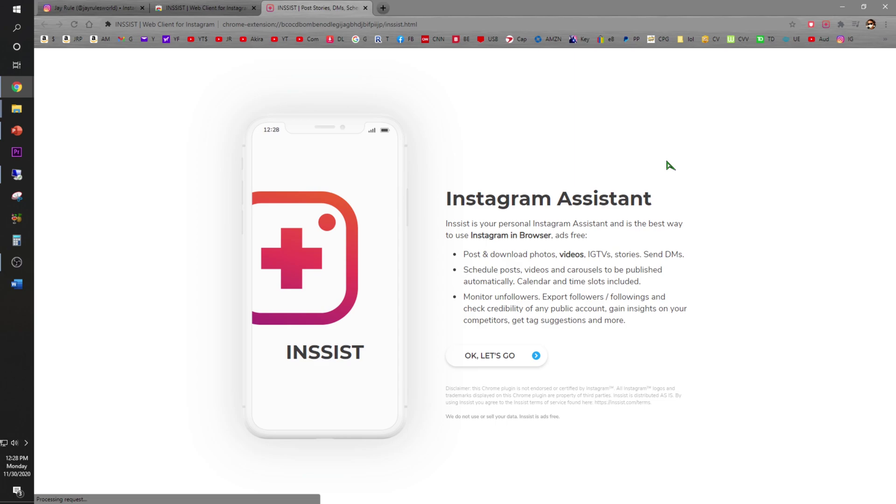
Accept the INSSIST welcome page to enter the Instagram web client.
{"action": "left_click", "coordinate": [510, 355]}
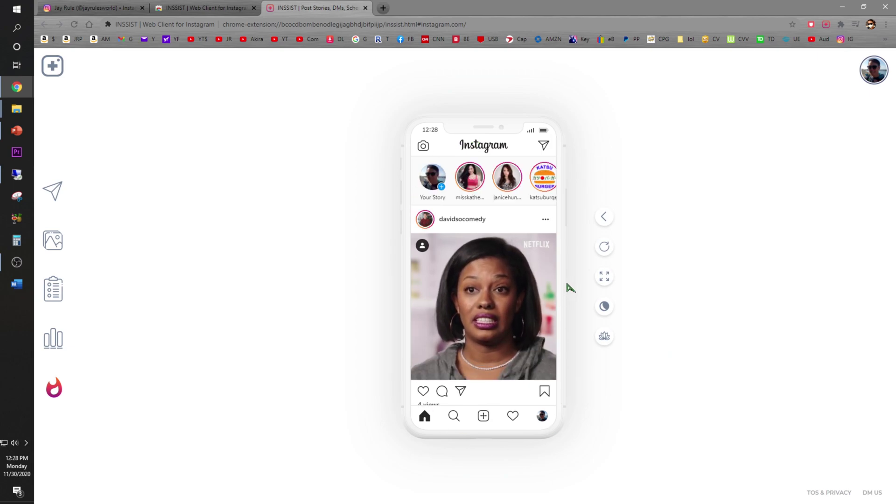
{"action": "scroll", "coordinate": [546, 280], "scroll_direction": "down", "scroll_amount": 1}
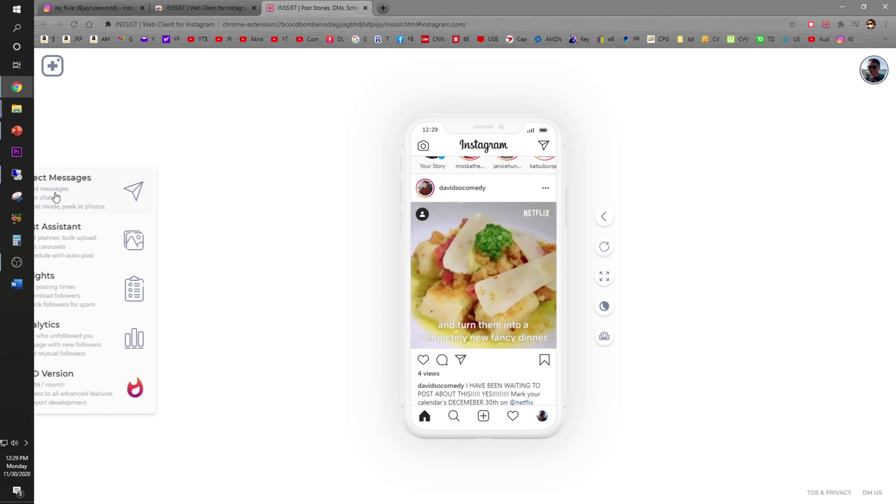
{"action": "mouse_move", "coordinate": [53, 241]}
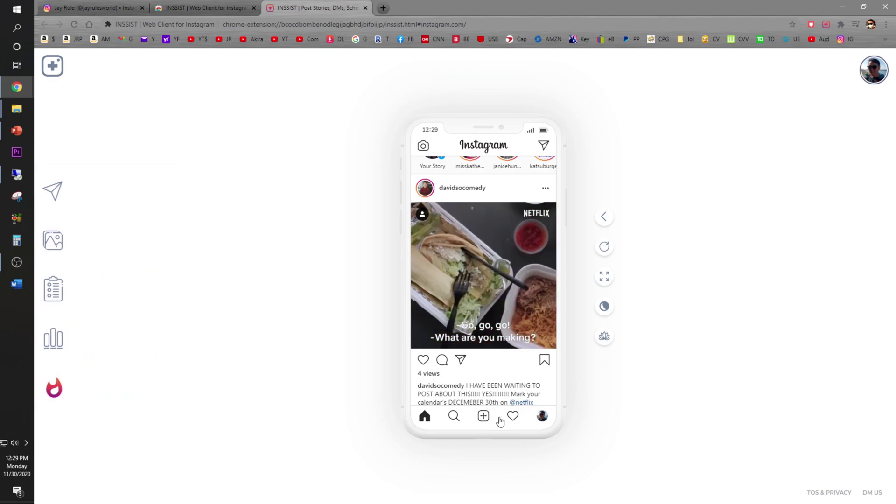
Start a Photo / Video post and upload the 17-second dog MOV from the Akira folder.
{"action": "left_click", "coordinate": [483, 417]}
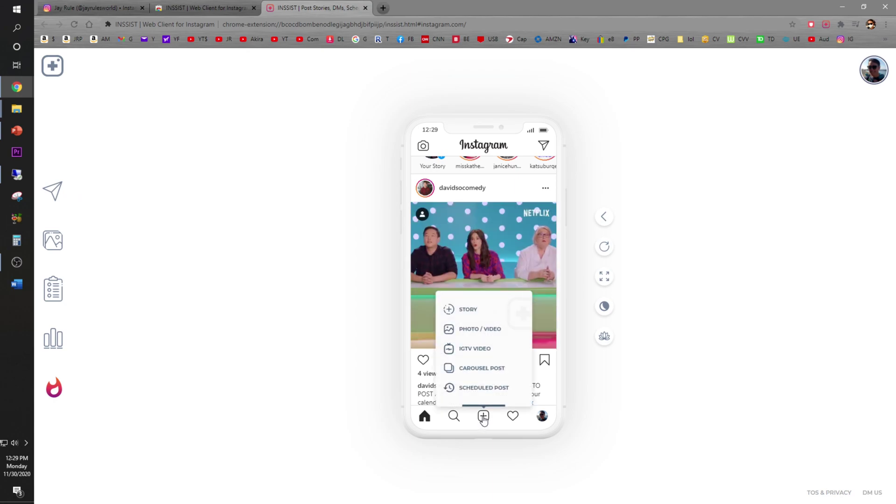
{"action": "left_click", "coordinate": [480, 329]}
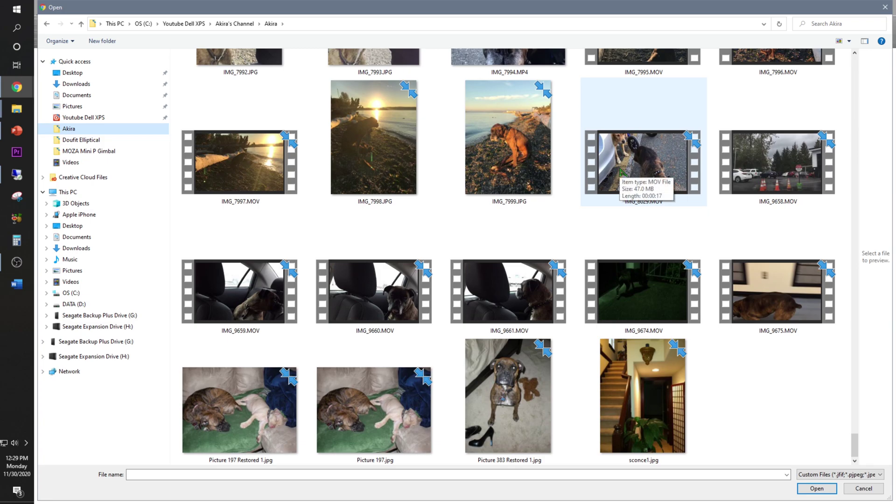
{"action": "double_click", "coordinate": [627, 184]}
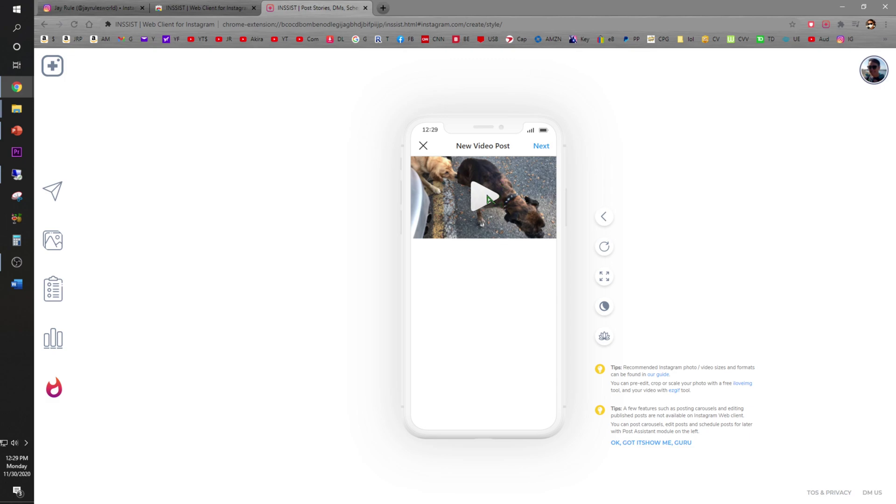
Caption the dog video 'Akira on wheelchair' and share it.
{"action": "left_click", "coordinate": [540, 147]}
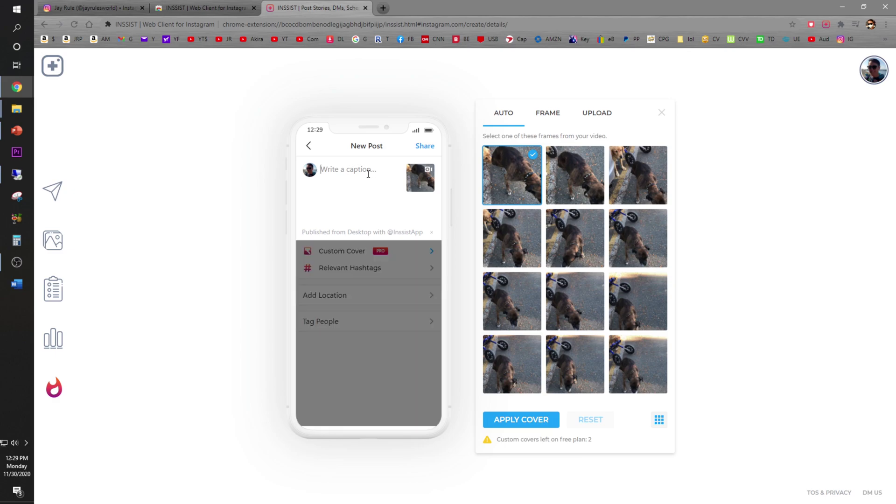
{"action": "type", "text": "Akira on wheelchair"}
{"action": "left_click", "coordinate": [424, 146]}
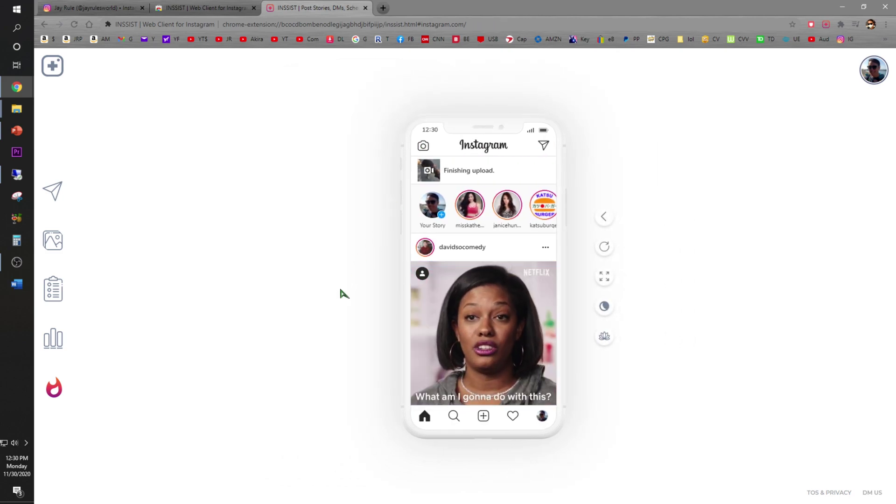
Open the new Akira video from the profile grid and expand its full caption.
{"action": "left_click", "coordinate": [542, 417]}
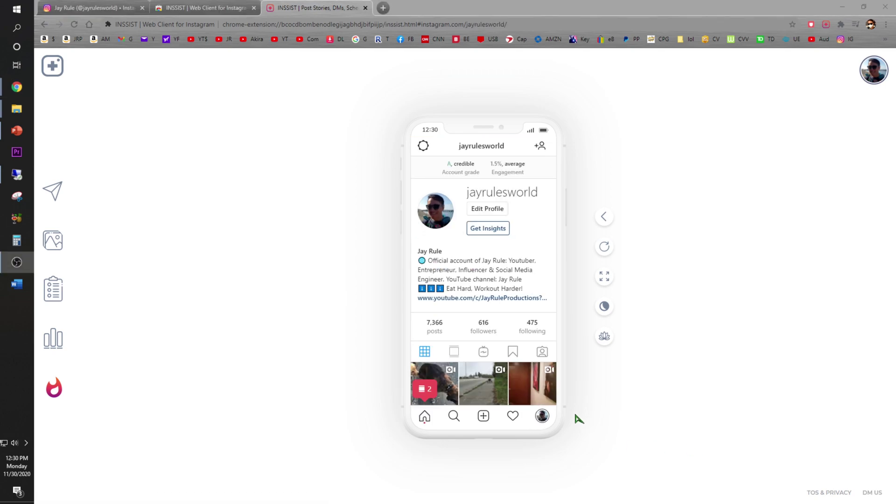
{"action": "left_click", "coordinate": [448, 394]}
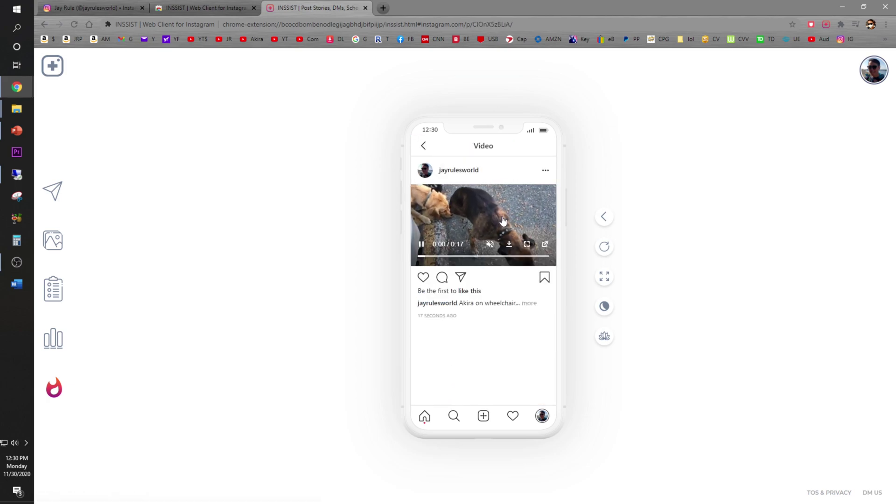
{"action": "left_click", "coordinate": [546, 170]}
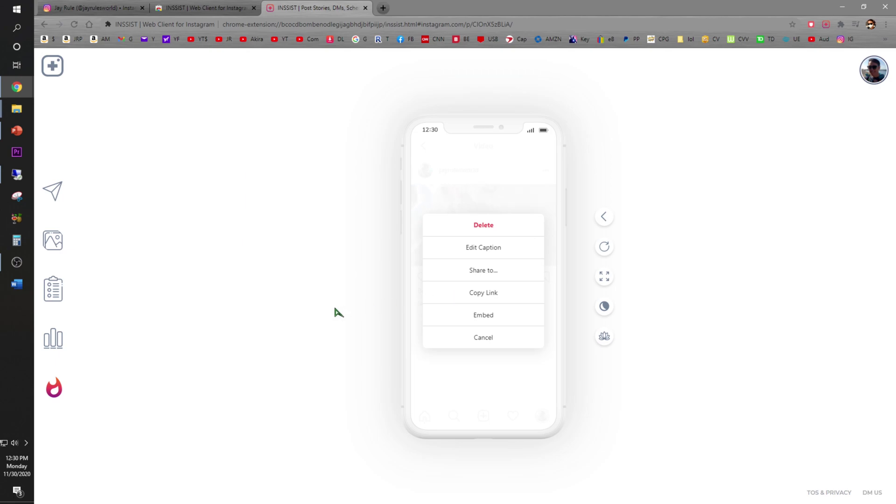
{"action": "left_click", "coordinate": [484, 338]}
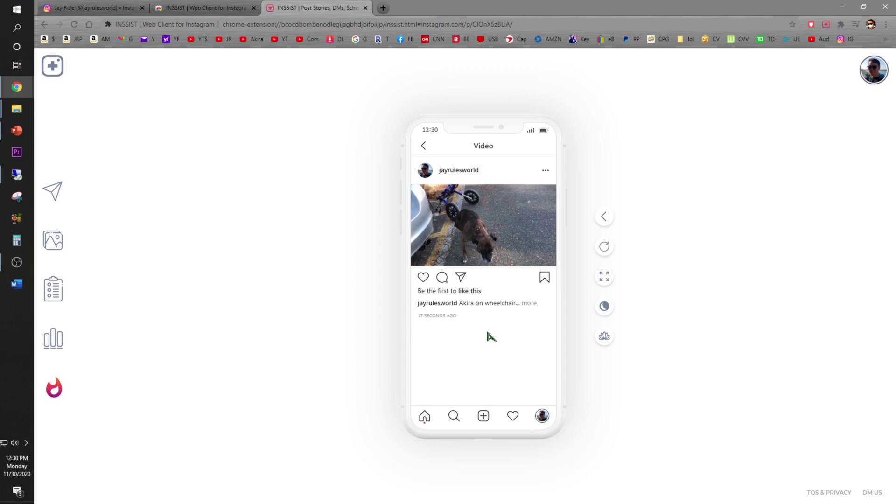
{"action": "left_click", "coordinate": [530, 304]}
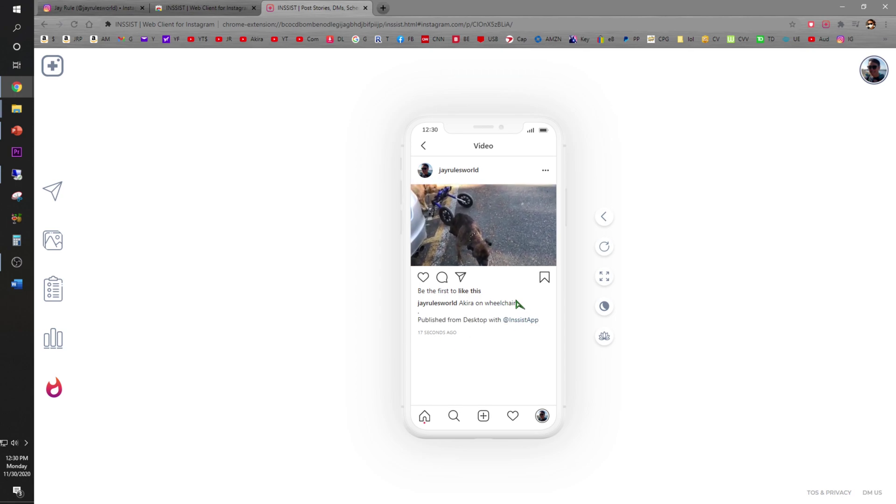